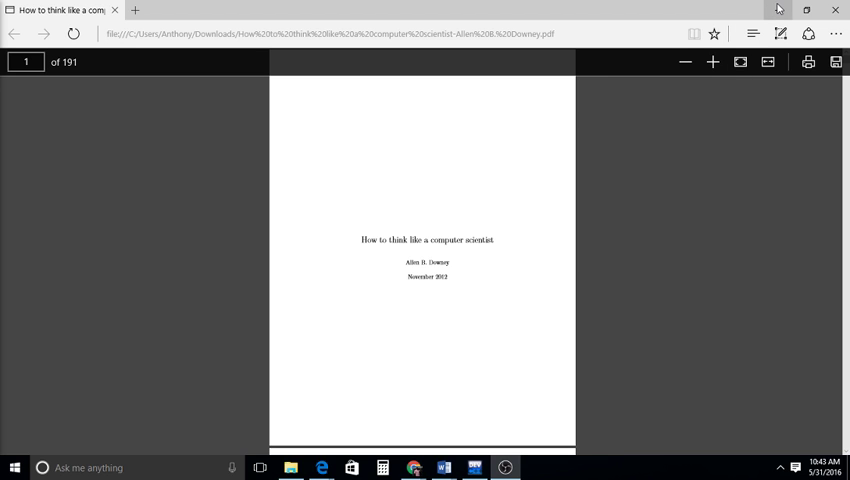
Minimize the Edge textbook PDF to reveal the Untitled1 Hello, world program
click(779, 9)
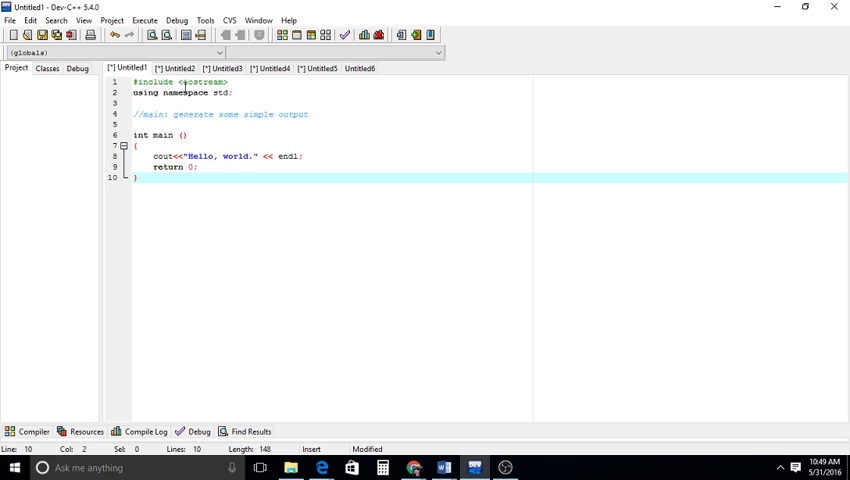
Select iostream in the include line, then move to the cout line on line 8
drag(182, 82, 222, 82)
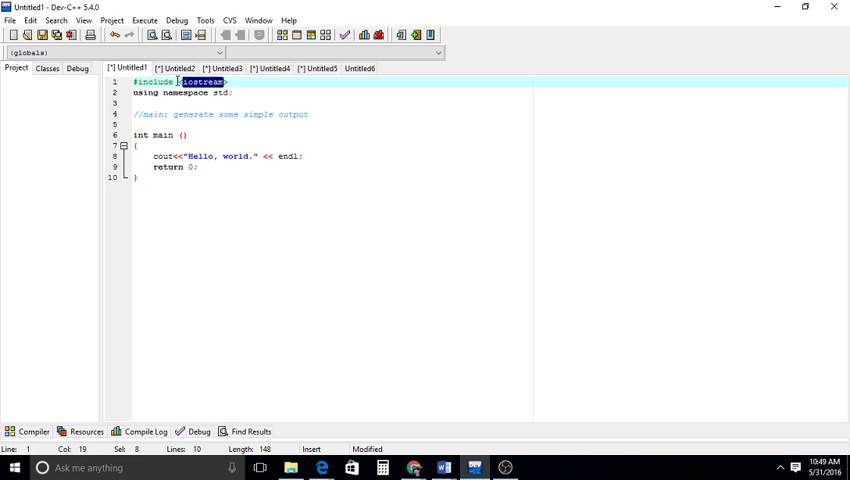
click(158, 158)
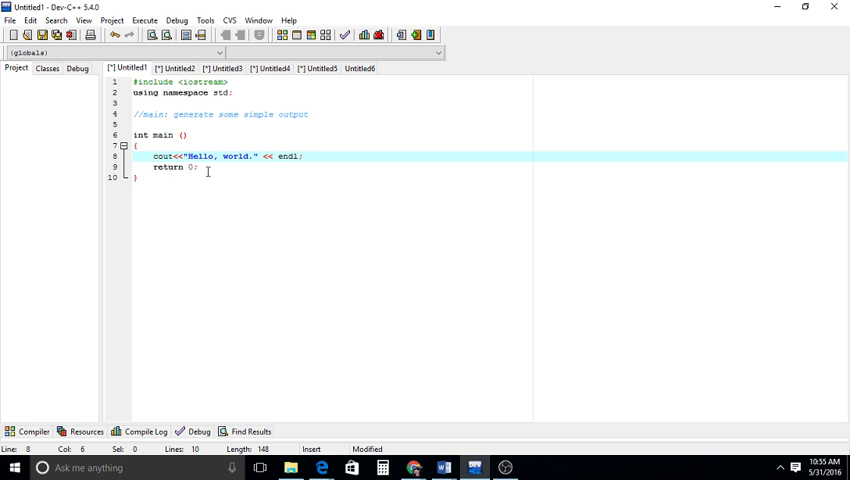
Remove the stray extra brace and delete return 0;, leaving line 9 blank
drag(208, 171, 156, 171)
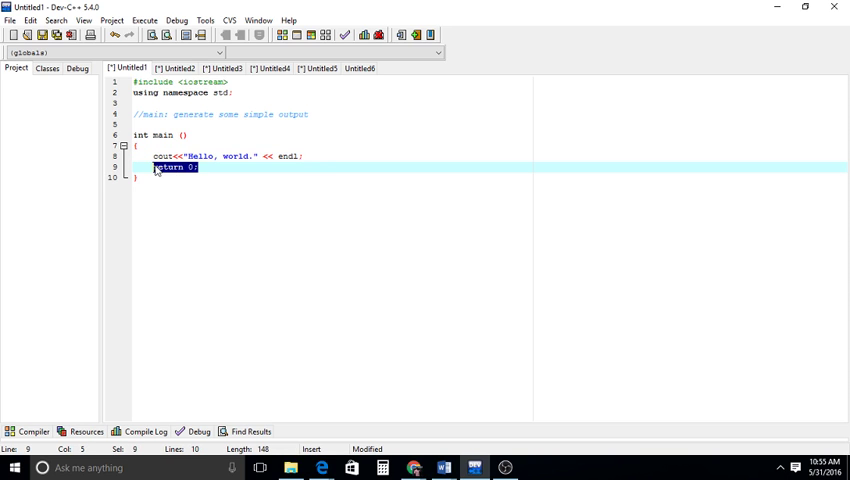
click(163, 201)
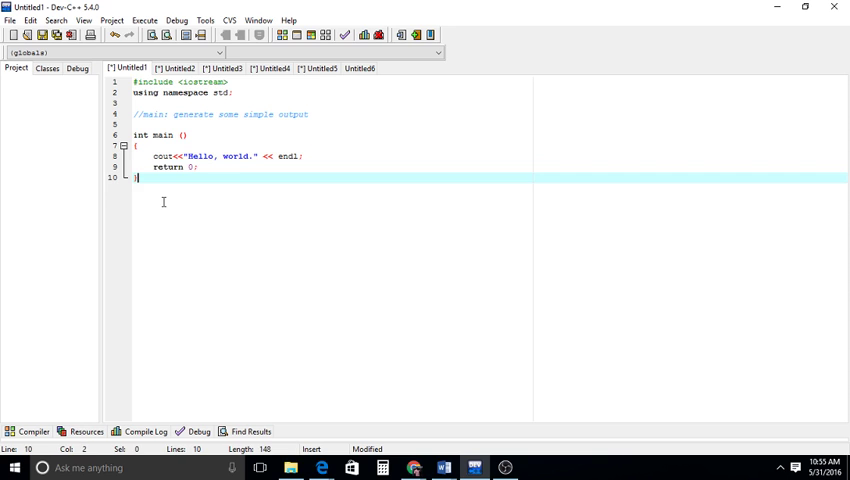
click(138, 148)
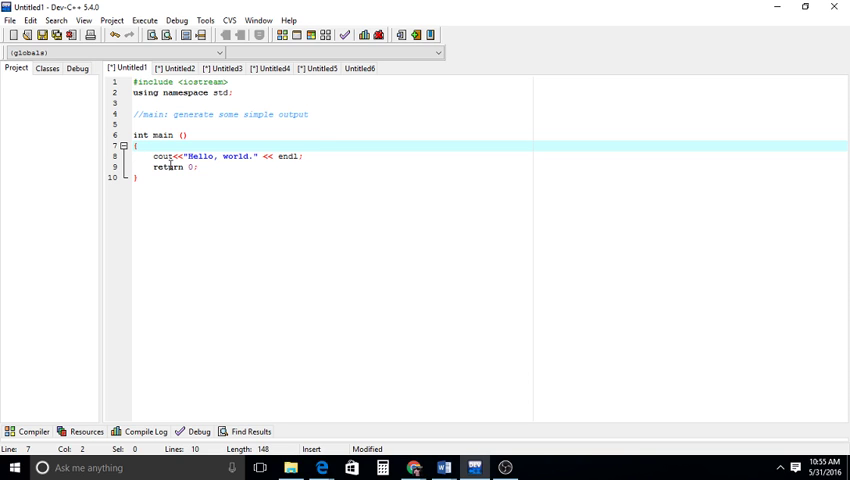
text({)
key(BackSpace)
click(170, 166)
key(Home)
key(shift+End)
key(Delete)
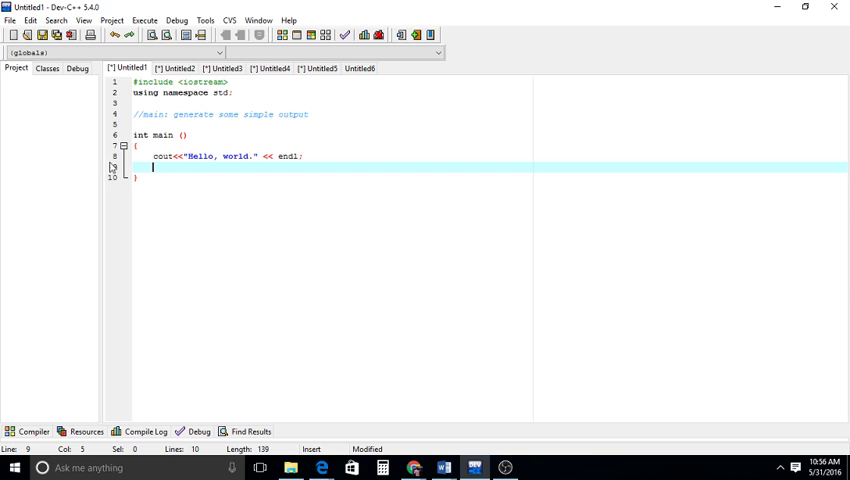
Switch to Untitled2's two-line hello program and select its return 0; line
click(180, 70)
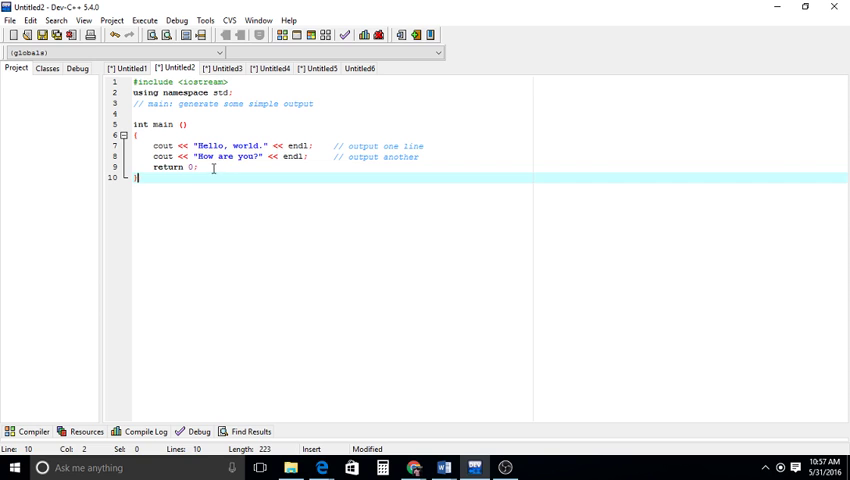
drag(209, 167, 152, 167)
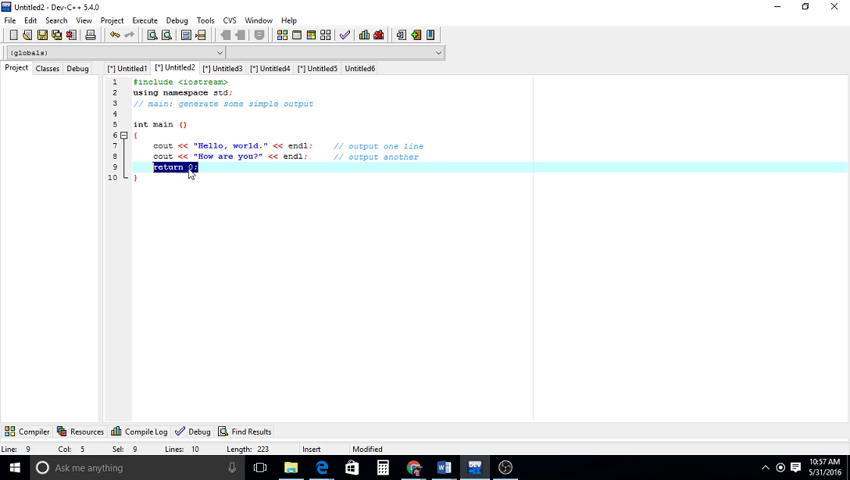
View the Goodbye, cruel world! code in Untitled3, then go back to Untitled1
click(228, 68)
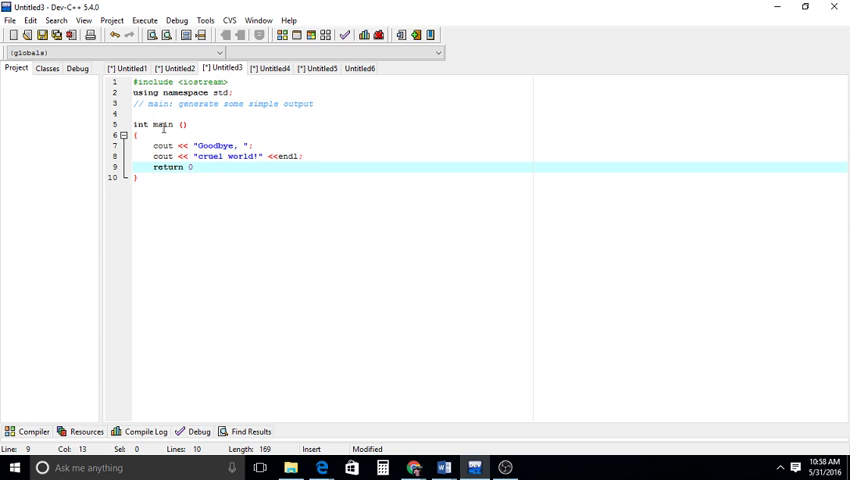
click(135, 69)
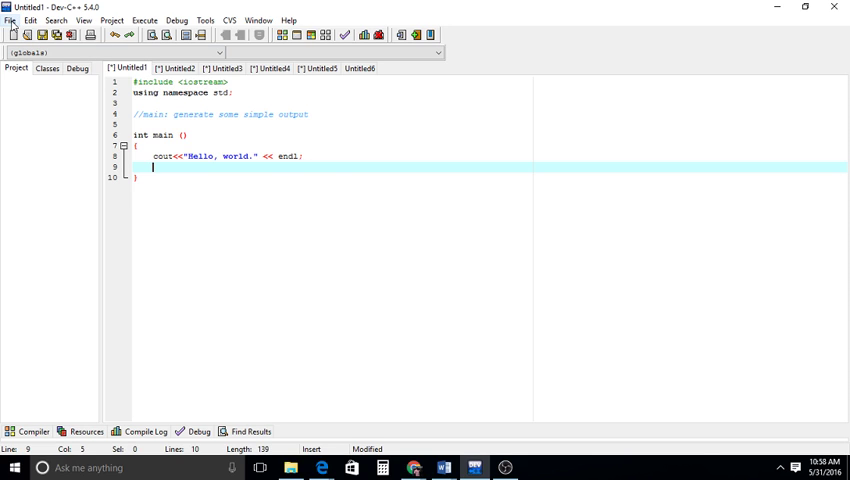
Place the caret at the end of line 8 and bring up the File menu
click(359, 161)
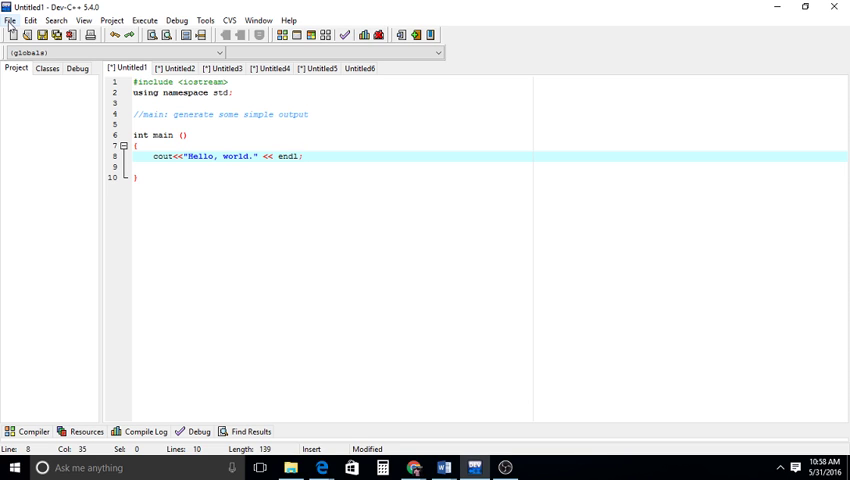
click(10, 22)
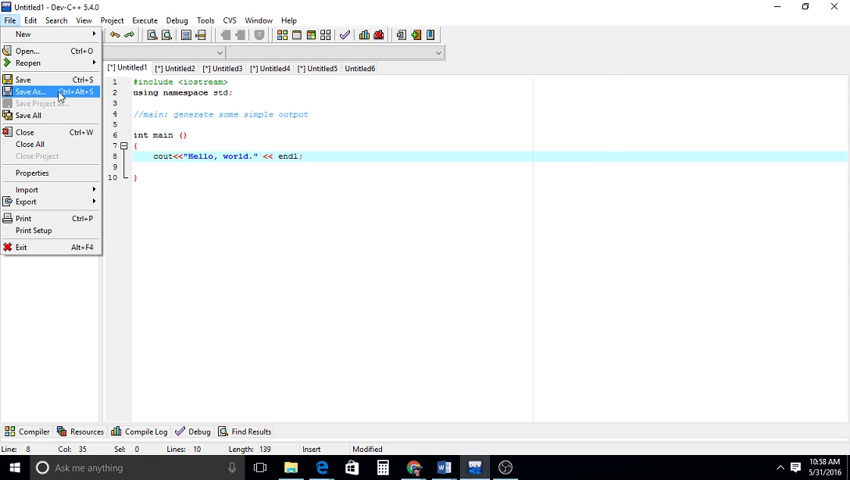
Replace the suggested Untitled1 name with my_first_program.cpp and save as C++ source
click(59, 96)
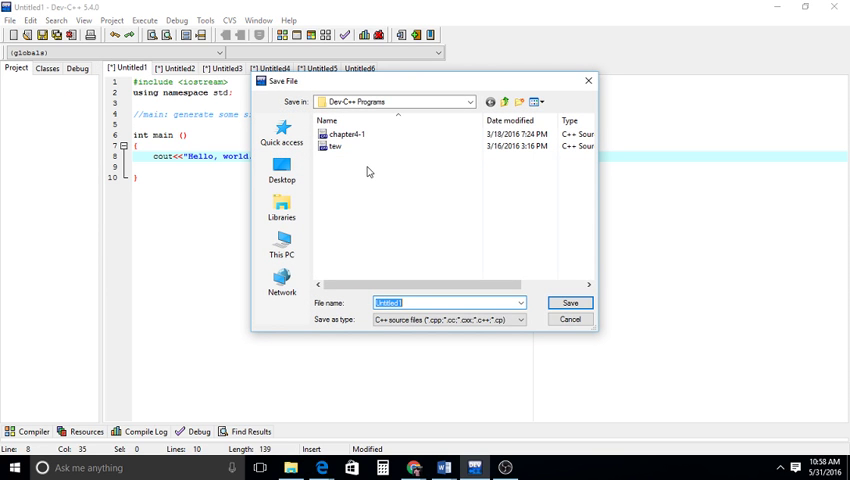
click(421, 302)
drag(421, 302, 377, 302)
text(myfir)
text(st)
text(prgra)
key(BackSpace)
key(BackSpace)
key(BackSpace)
text(ogram.)
text(cpp)
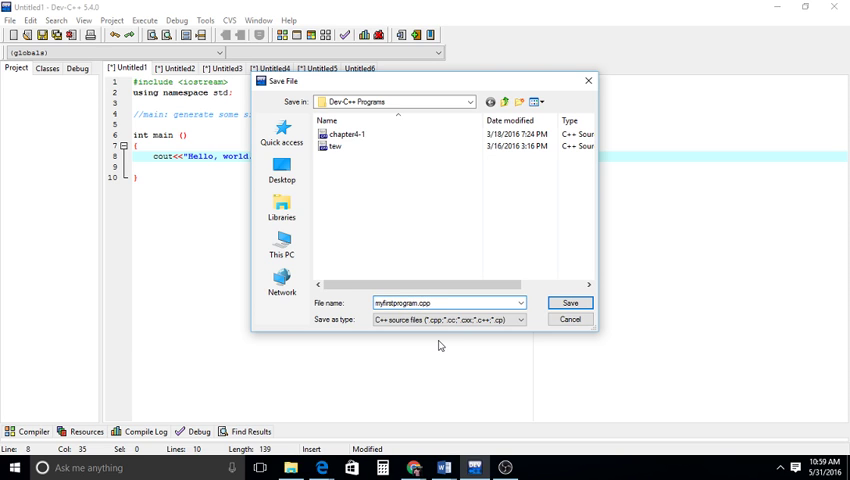
click(380, 321)
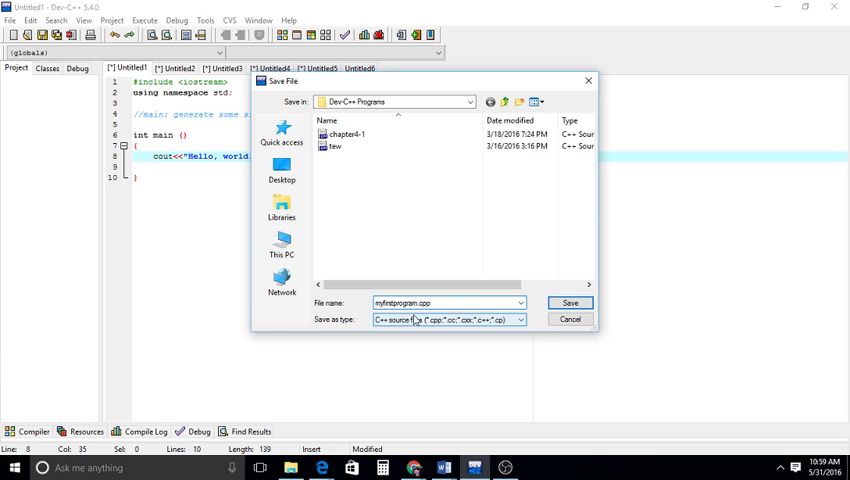
click(387, 303)
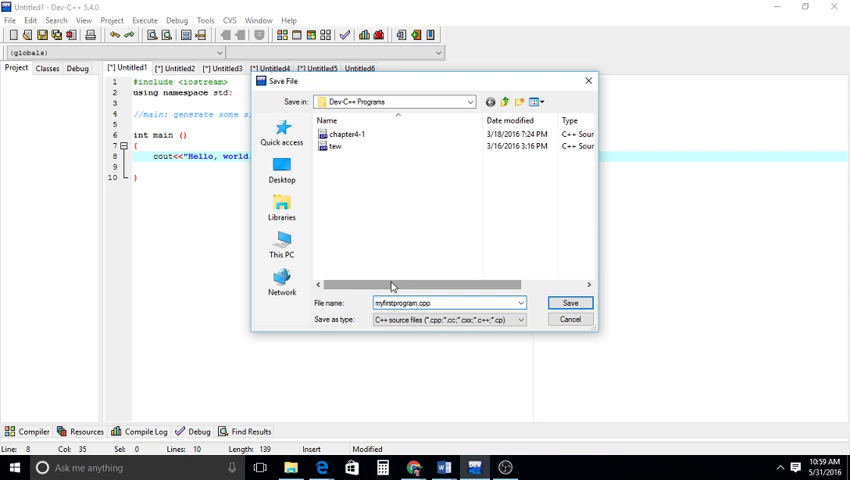
text(_)
text(_)
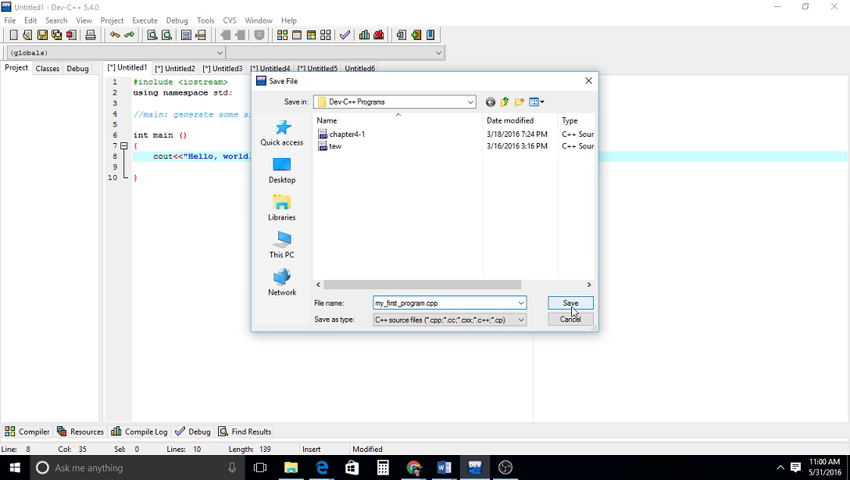
click(570, 304)
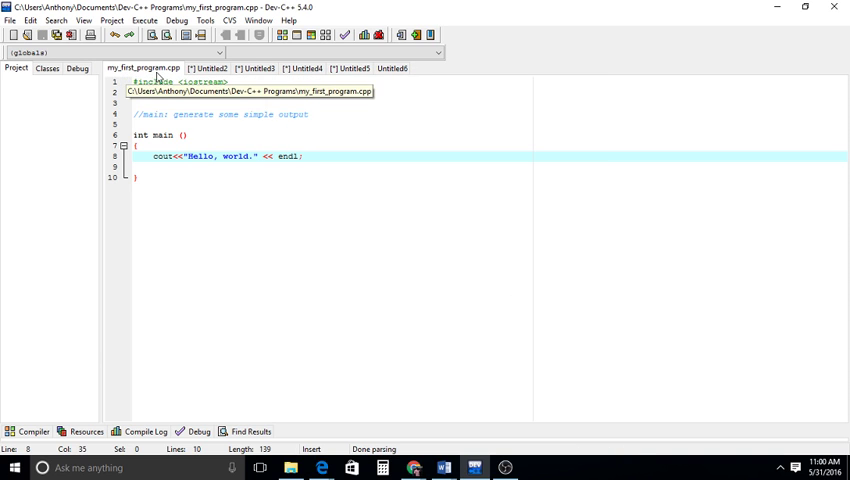
Compile with Execute > Compile for 0 errors and 0 warnings, then close the report
click(150, 25)
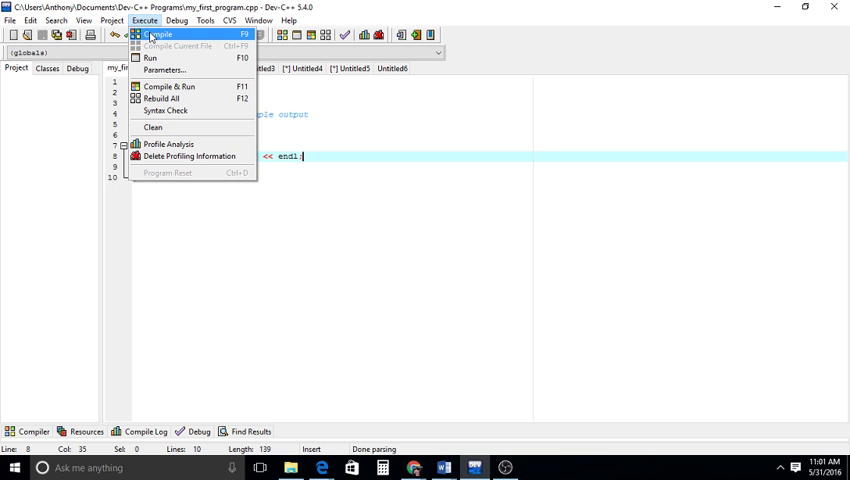
click(151, 37)
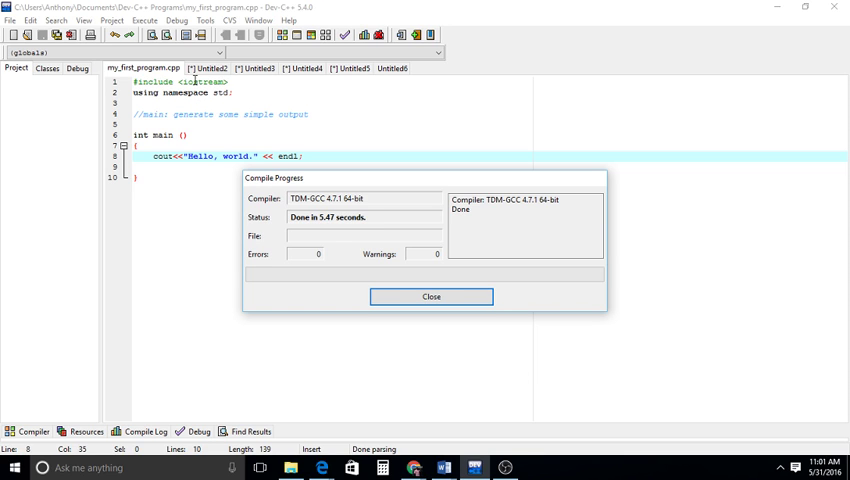
click(456, 301)
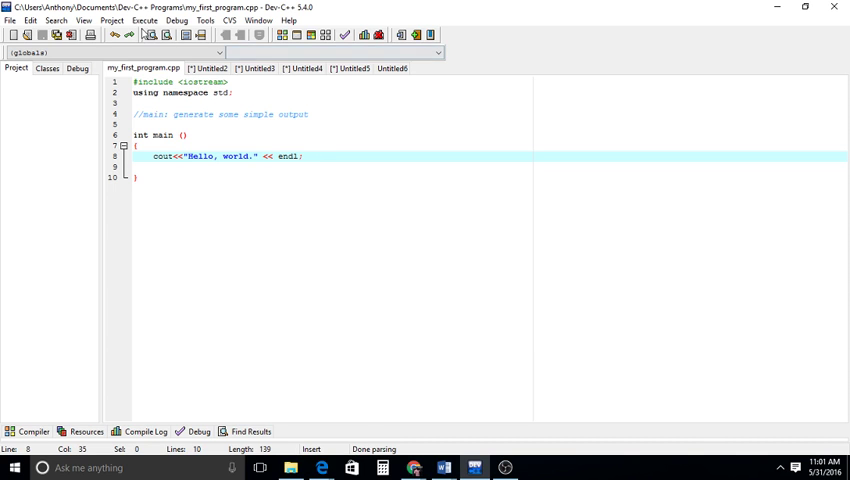
Run the program, view 'Hello, world.' in the console, and close it with Enter
click(145, 20)
click(165, 60)
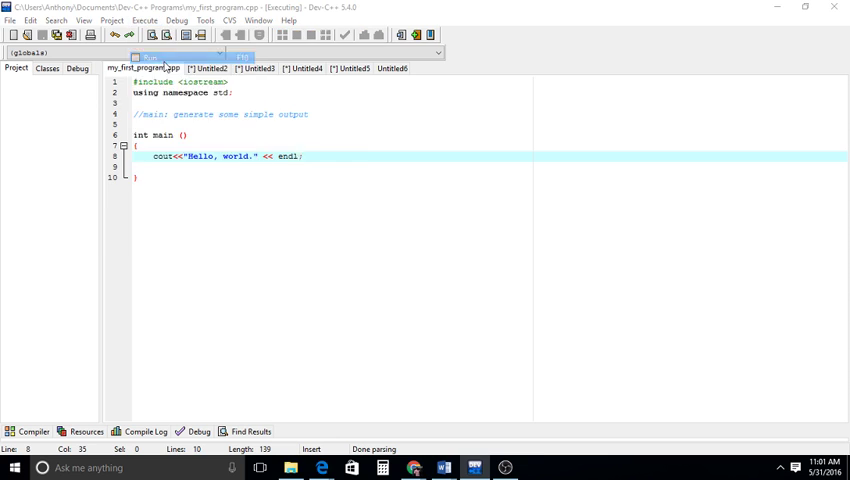
drag(200, 60, 436, 139)
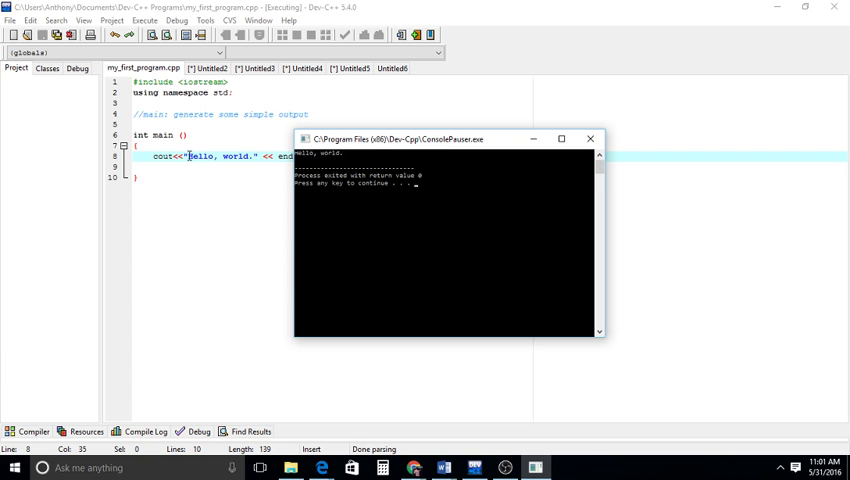
drag(185, 156, 257, 158)
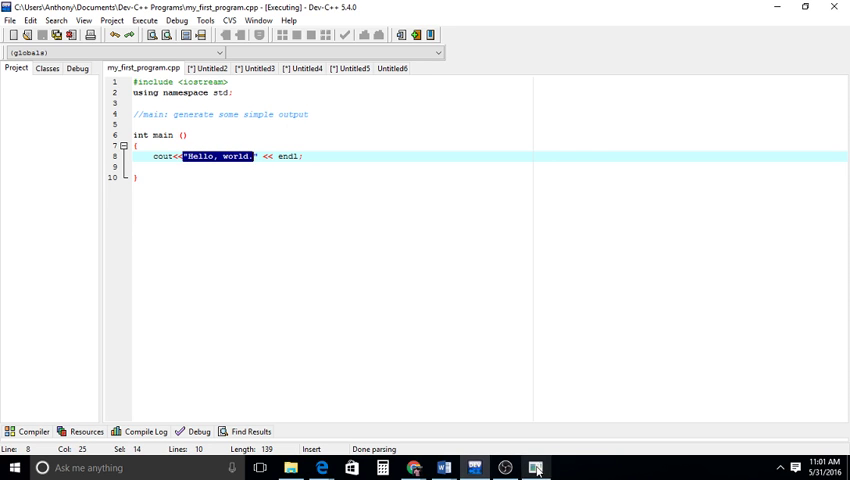
key(alt+Tab)
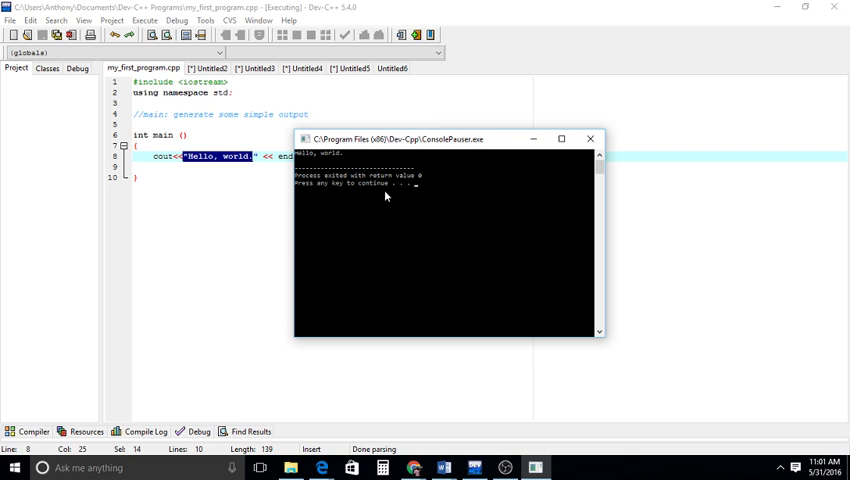
key(Return)
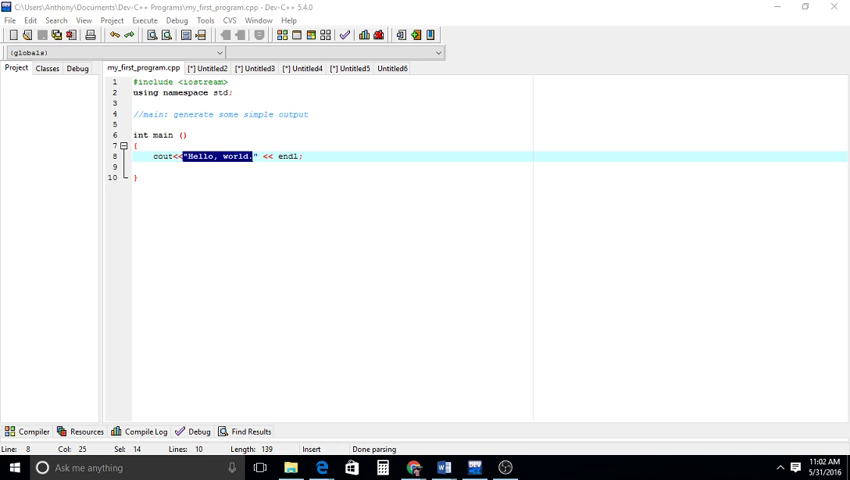
Run the program twice with F10, closing the 'Hello, world.' console each time
click(381, 228)
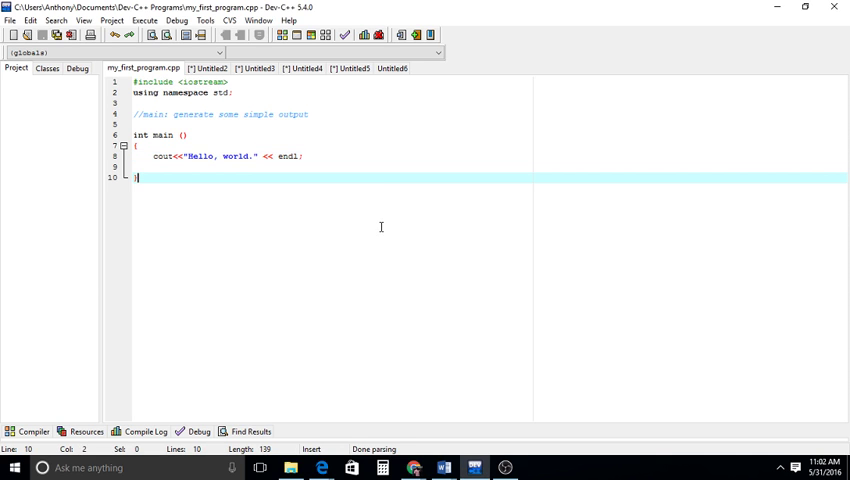
key(F10)
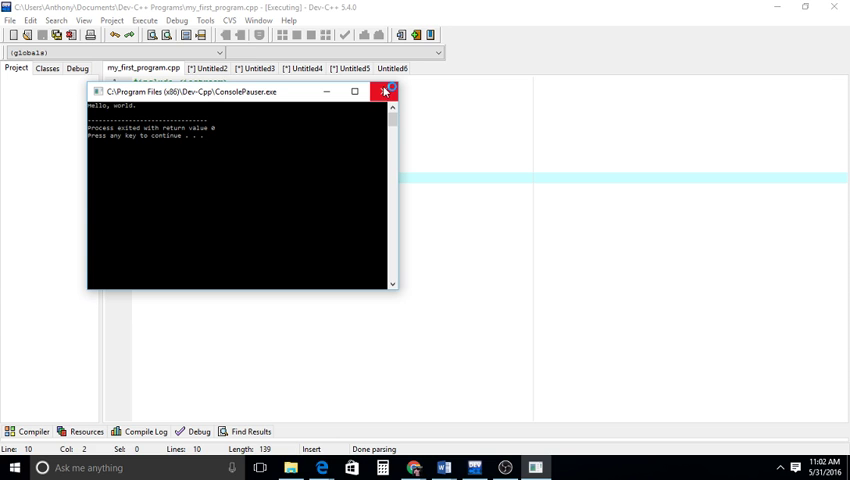
click(383, 91)
key(F10)
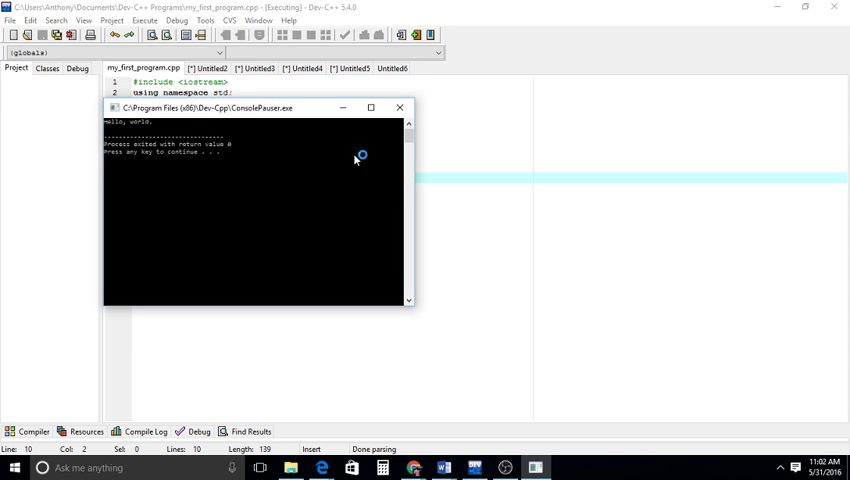
drag(436, 162, 493, 161)
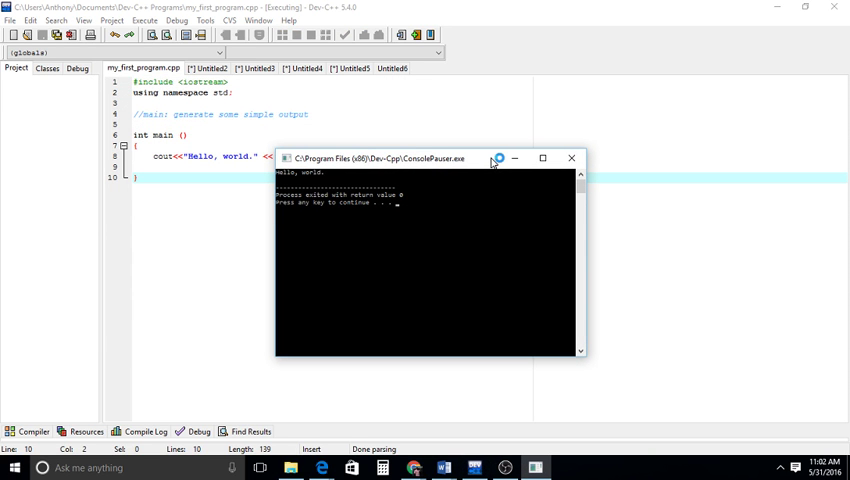
key(Return)
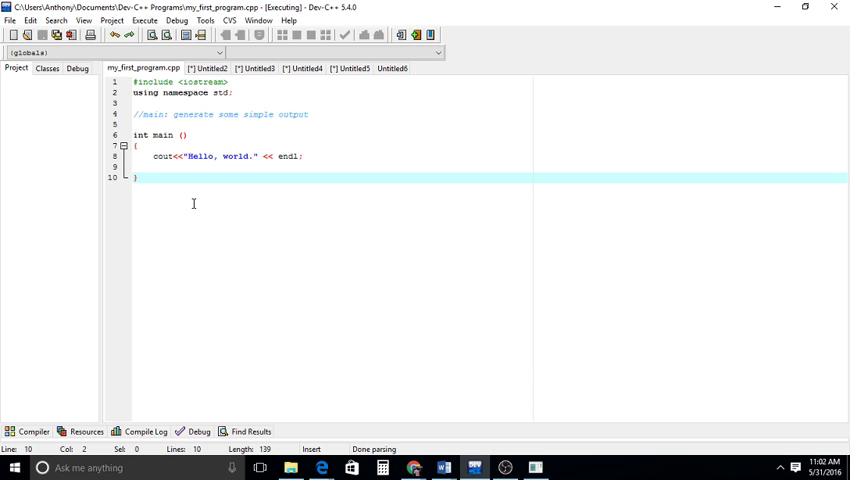
Delete the comma after Hello on line 8, run the program, and close its output
click(535, 468)
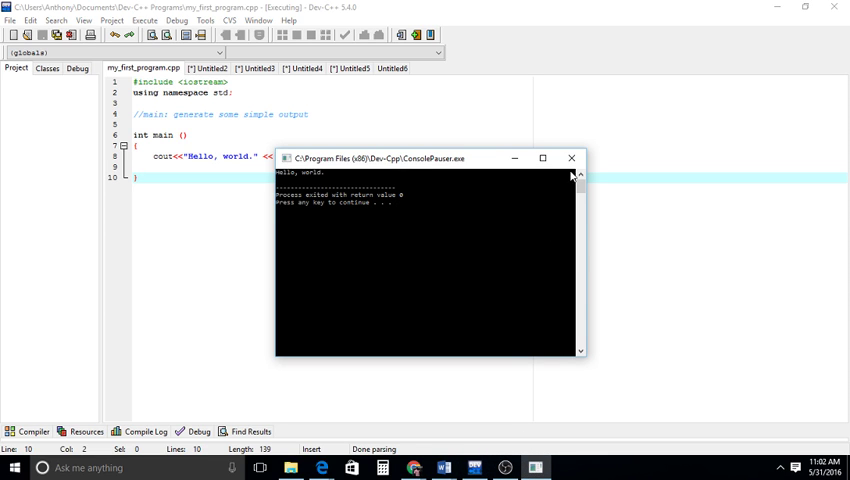
click(571, 158)
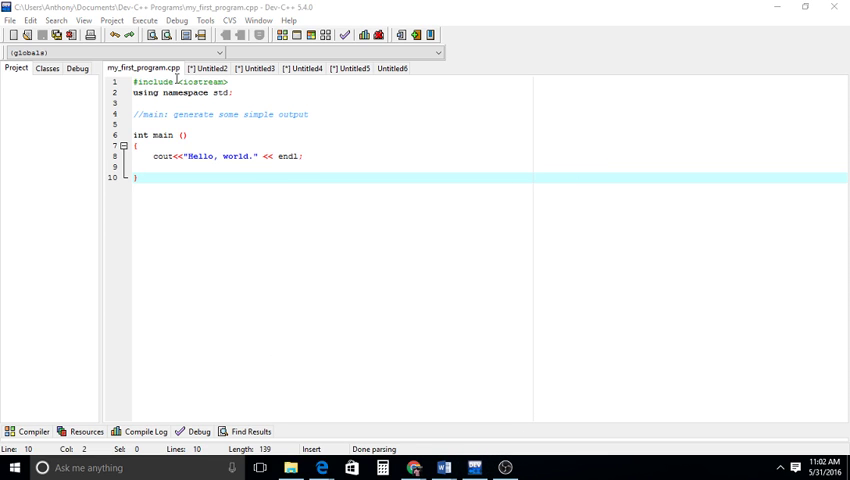
click(226, 157)
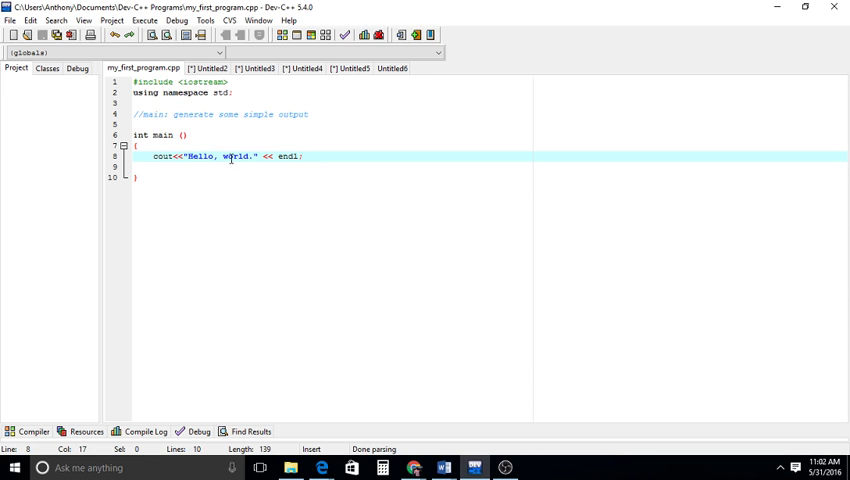
key(Delete)
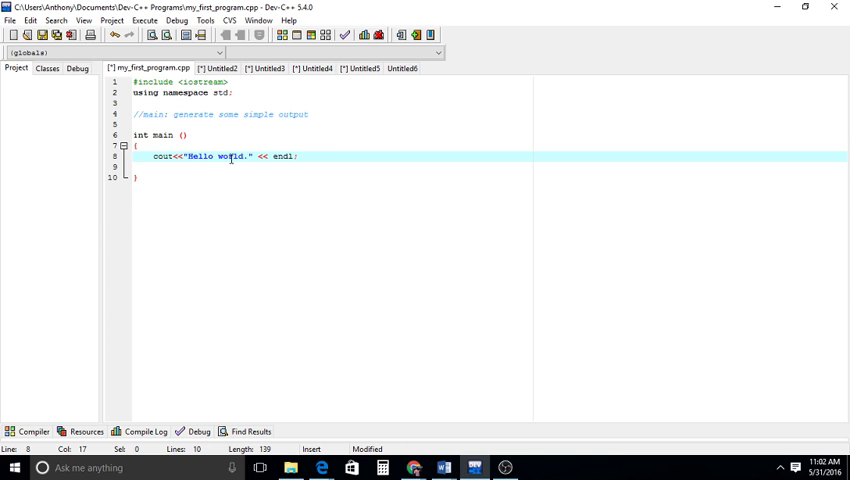
key(F10)
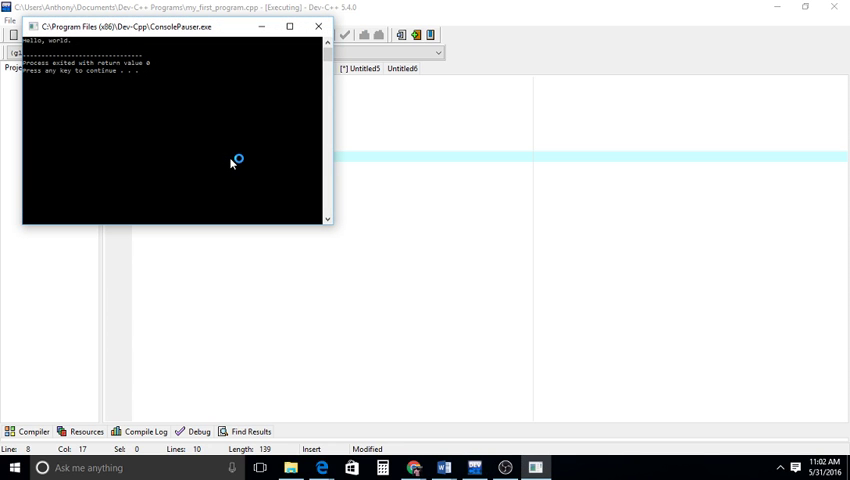
click(317, 30)
Compile with F9, then Compile & Run to print 'Hello world.' without the comma
click(262, 205)
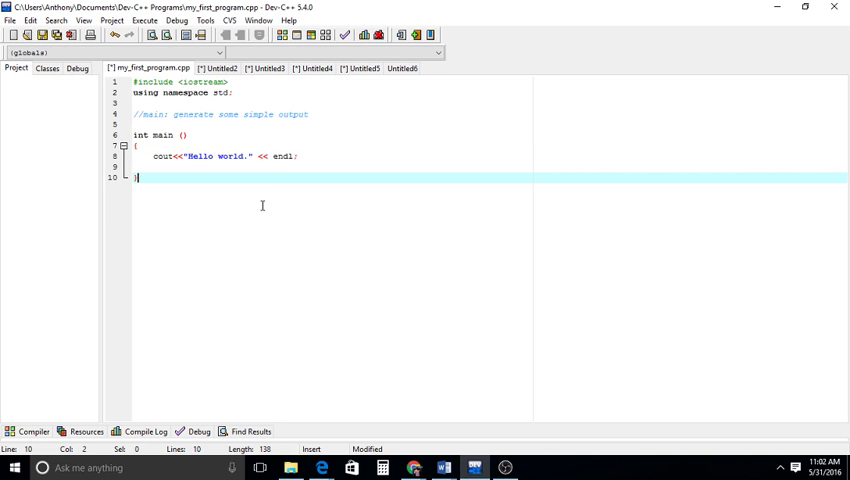
click(284, 160)
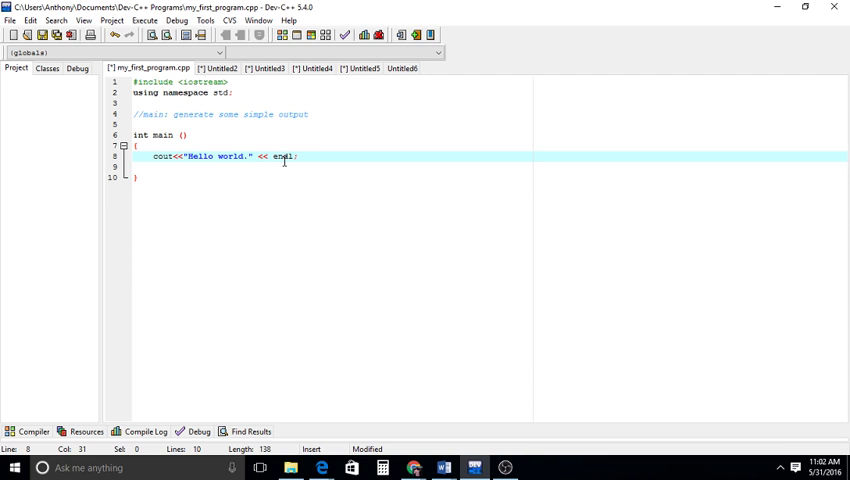
key(F9)
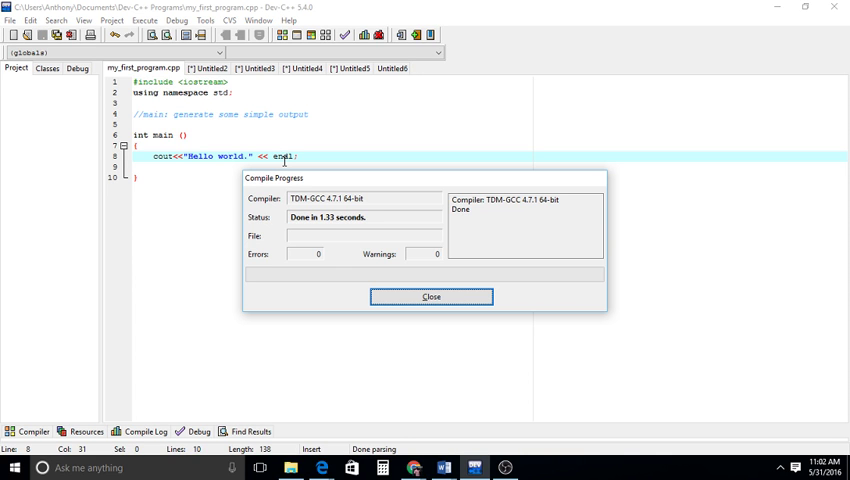
click(424, 298)
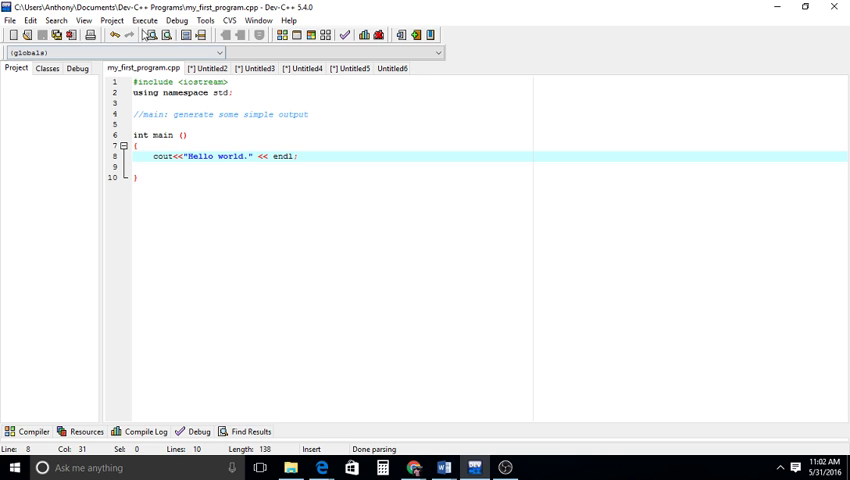
click(154, 23)
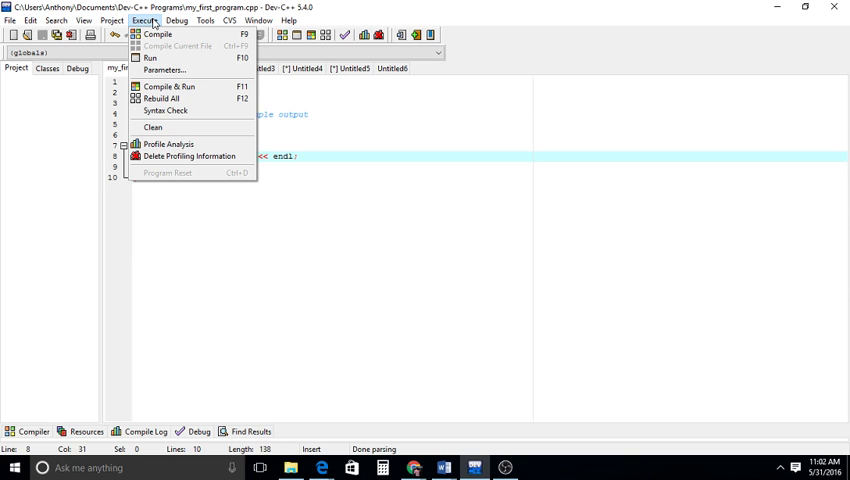
click(148, 89)
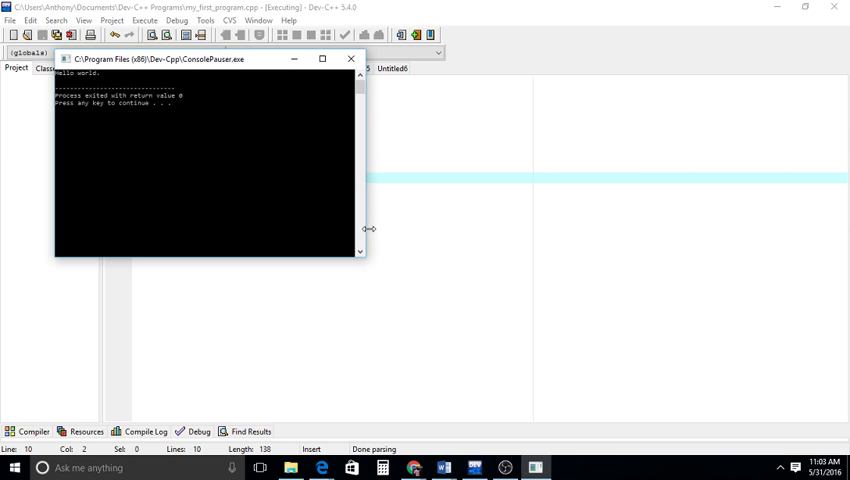
click(351, 59)
Restore the comma after Hello and rerun to print 'Hello, world.'
click(215, 156)
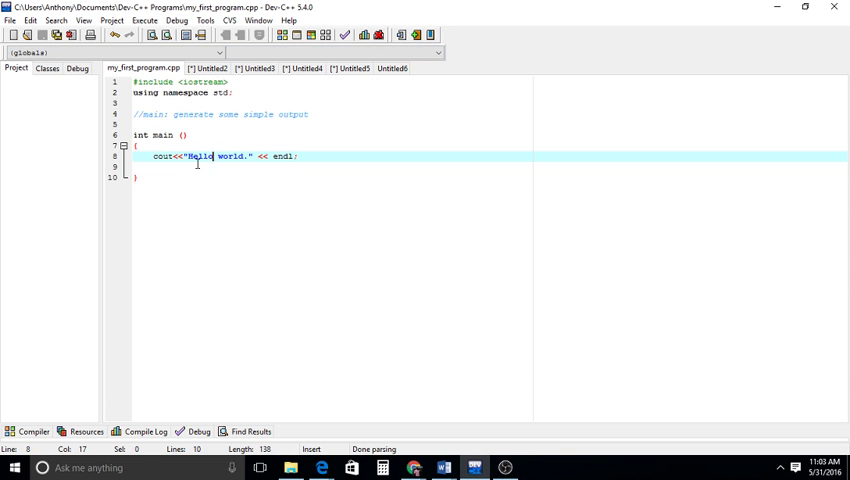
text(,)
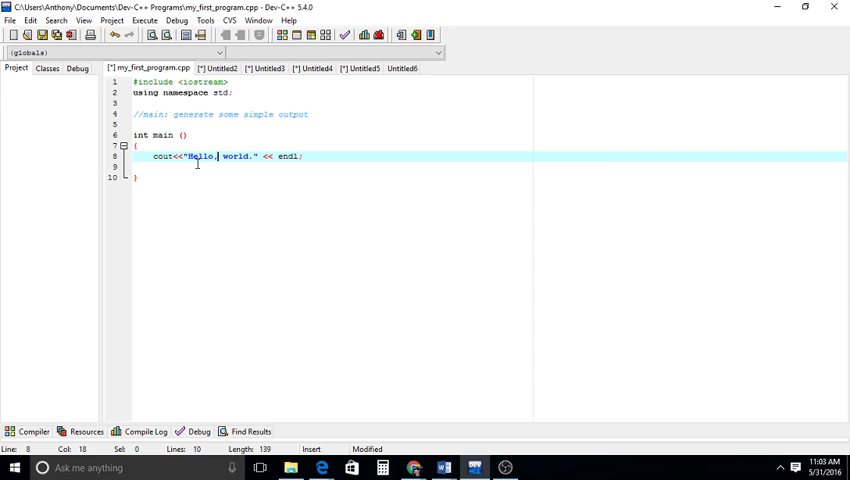
key(F11)
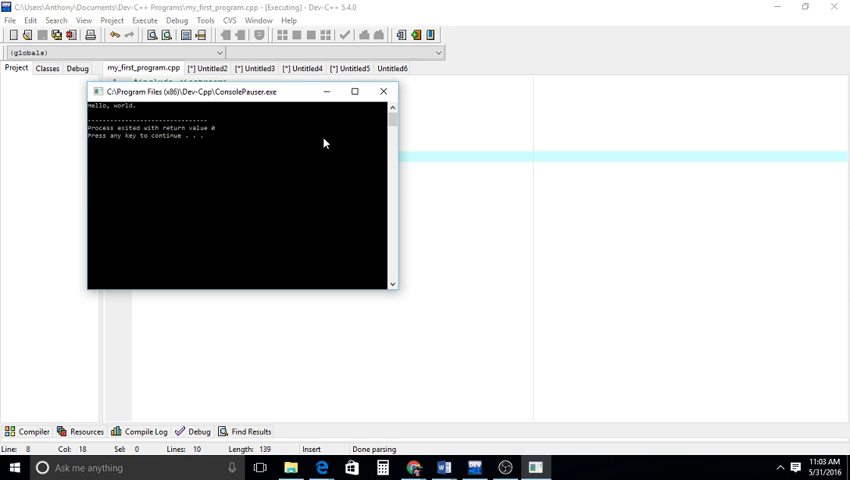
click(383, 93)
Switch to the Untitled3 Goodbye program and start saving it with Ctrl+S
click(216, 70)
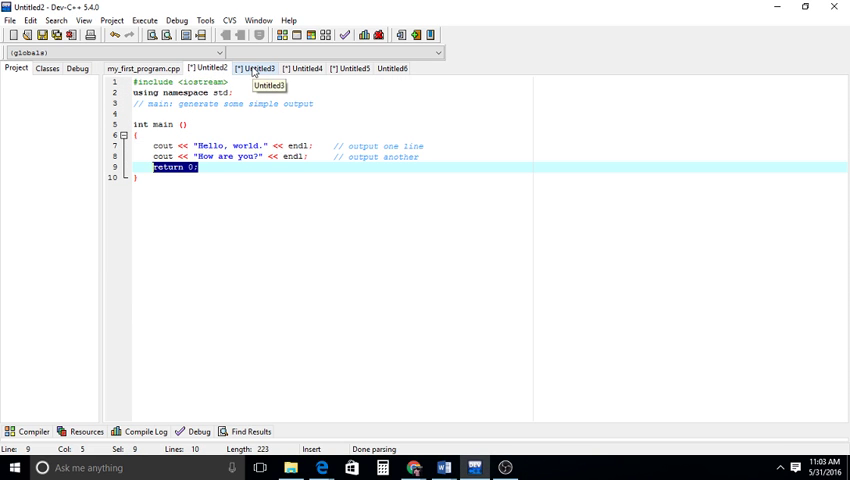
click(254, 71)
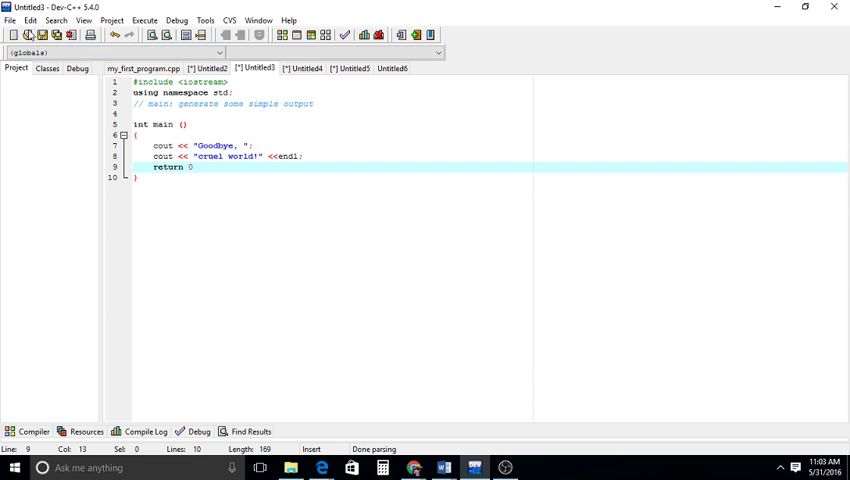
key(ctrl+s)
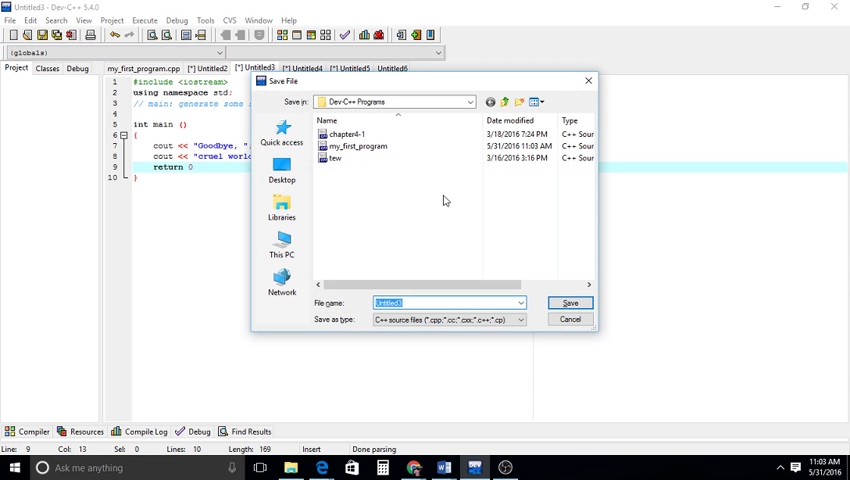
text(se)
Save the Goodbye program as my_second_program.cpp in the Dev-C++ Programs folder
key(BackSpace)
key(BackSpace)
text(my)
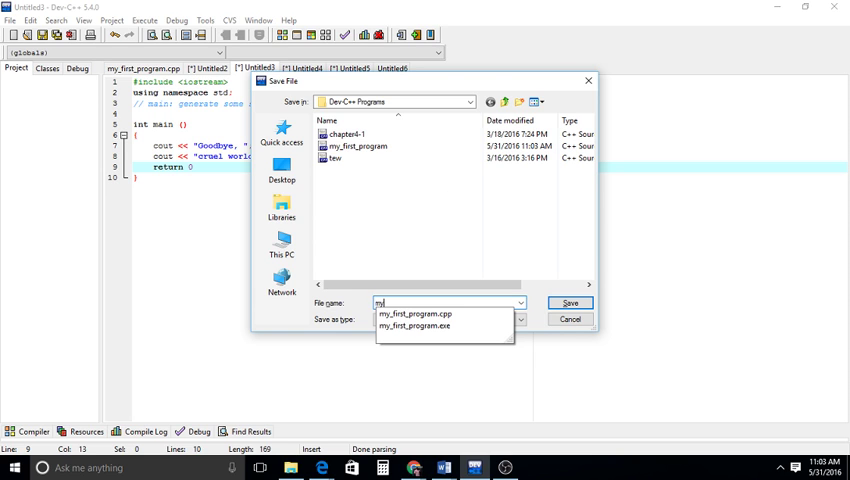
text(_second_program.cpp)
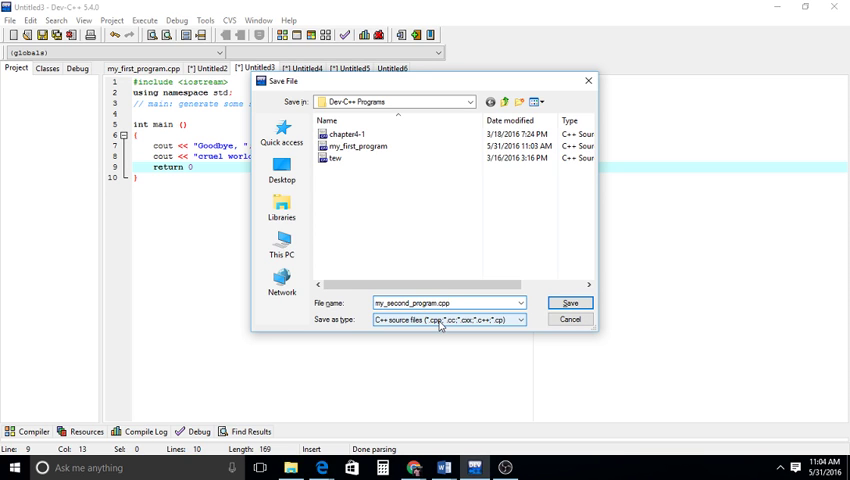
key(shift+Tab)
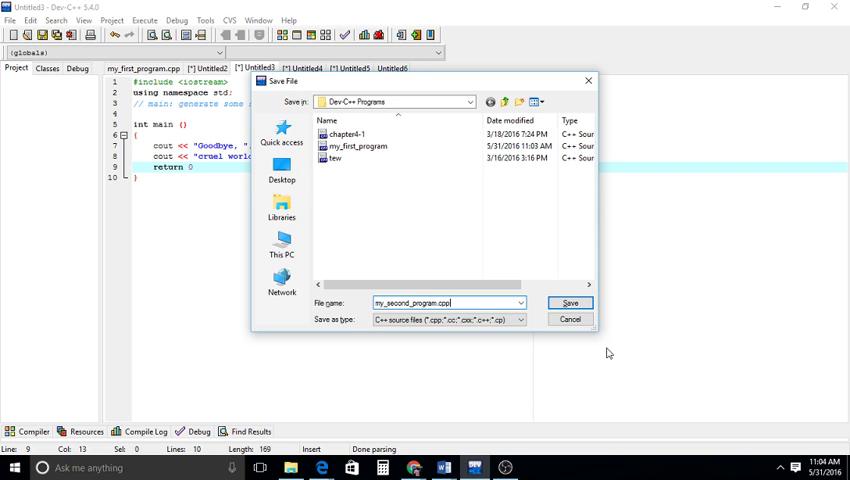
click(571, 303)
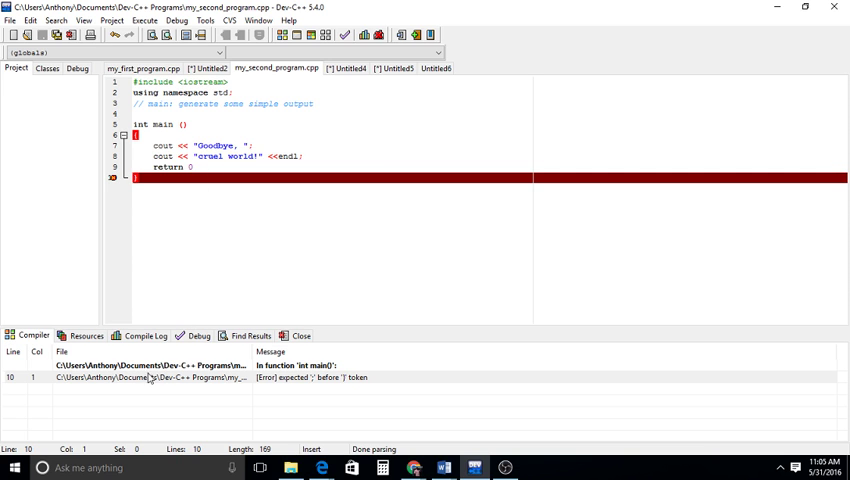
click(300, 367)
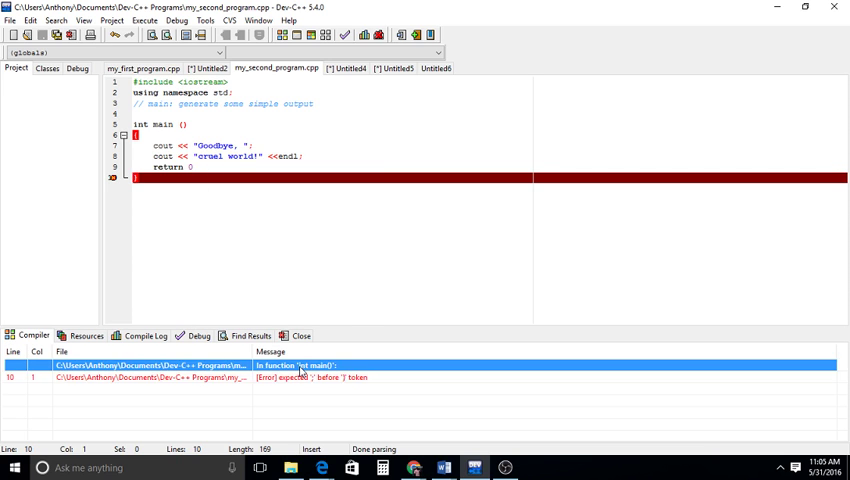
click(294, 378)
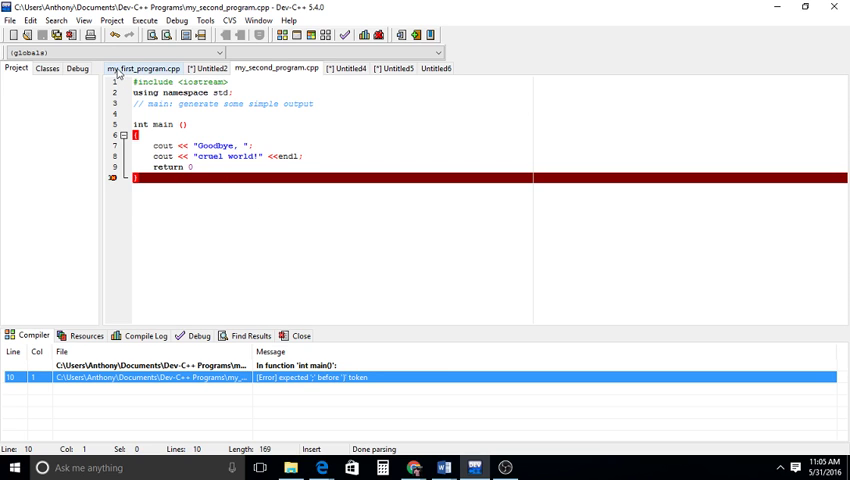
Go to empty line 9 of my_first_program.cpp to add return 0
click(128, 70)
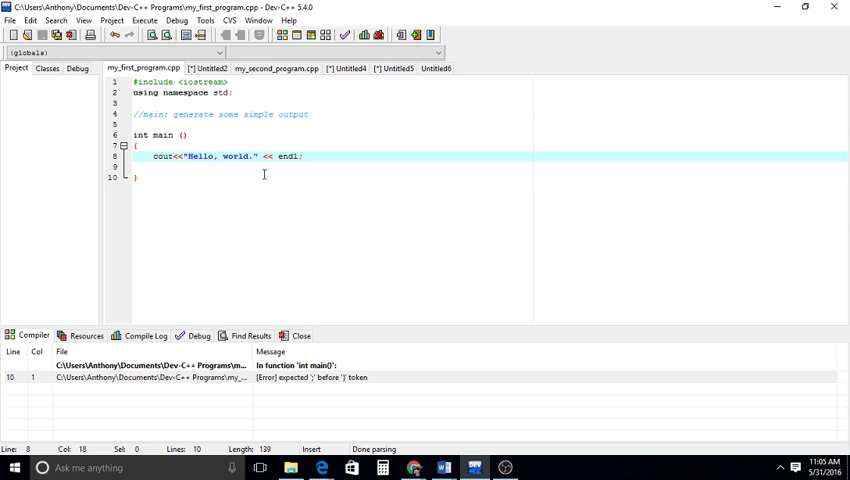
click(178, 167)
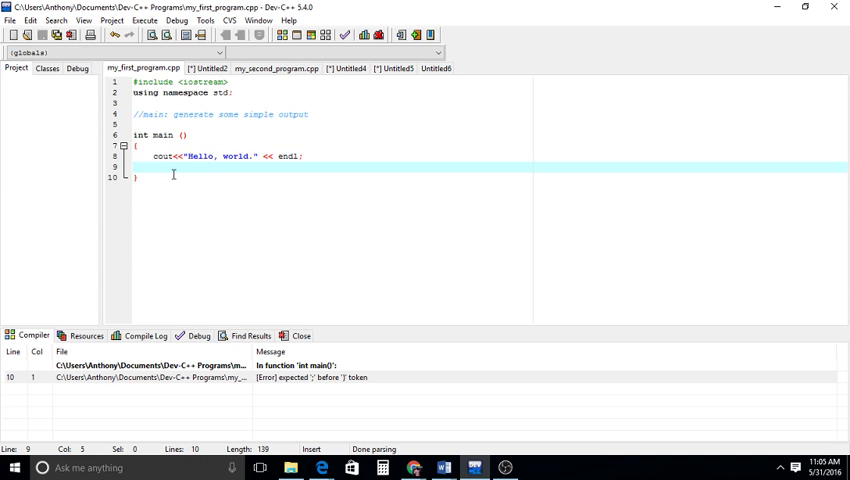
text(re)
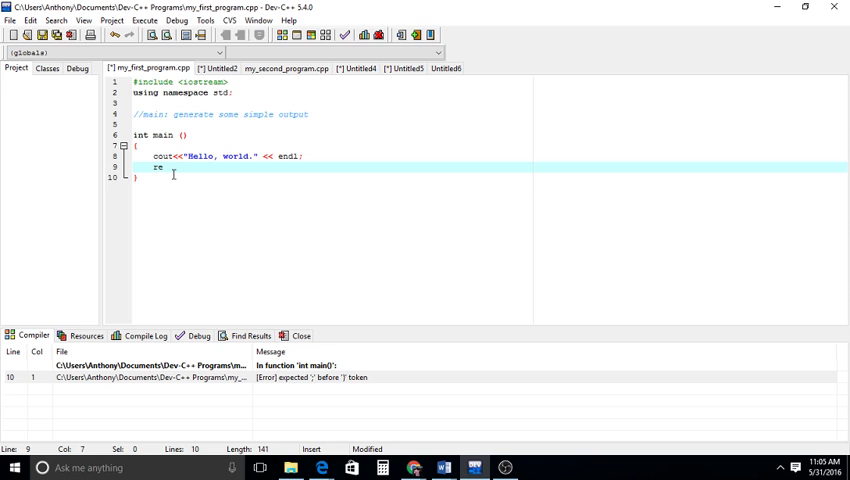
text(tu)
text(r)
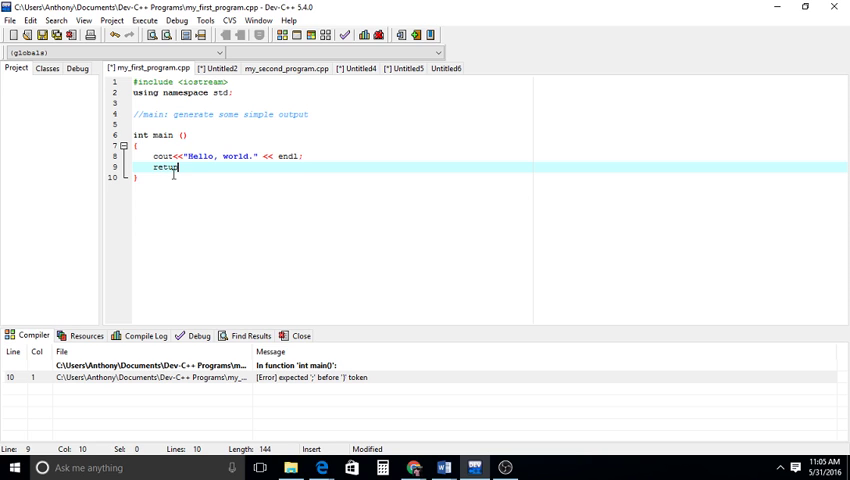
text(n 0;)
Add the missing semicolon after return 0 in my_second_program.cpp
click(298, 70)
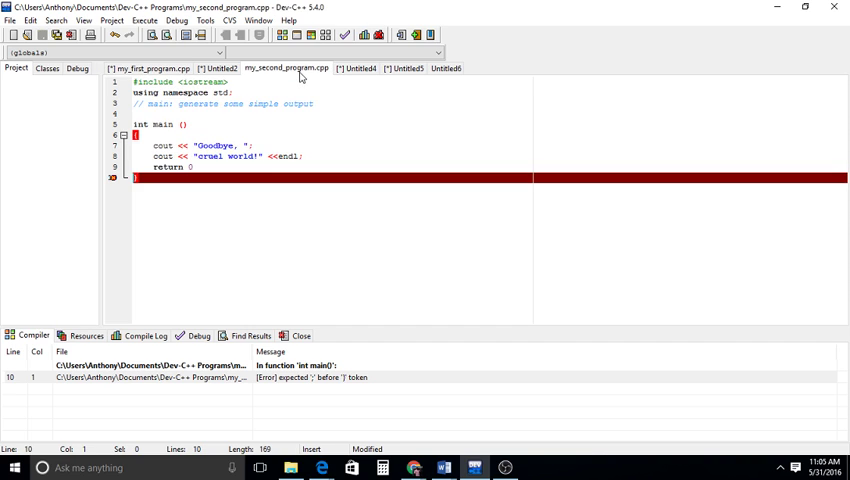
click(213, 166)
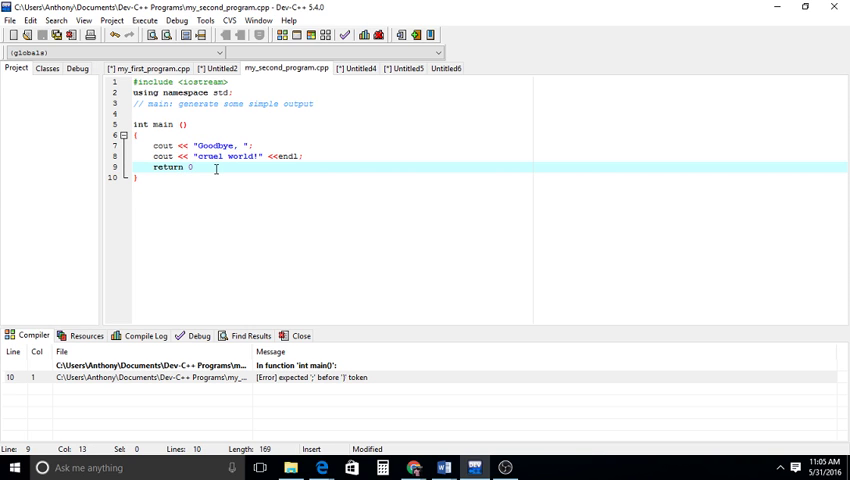
text(;)
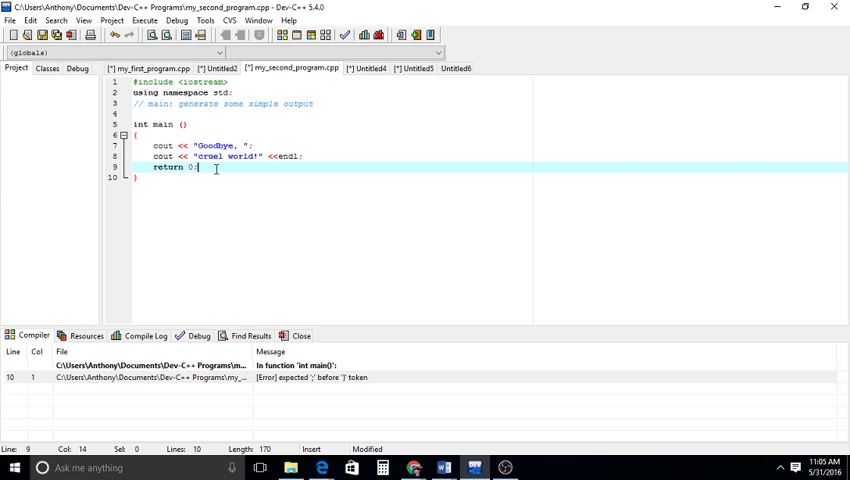
click(216, 224)
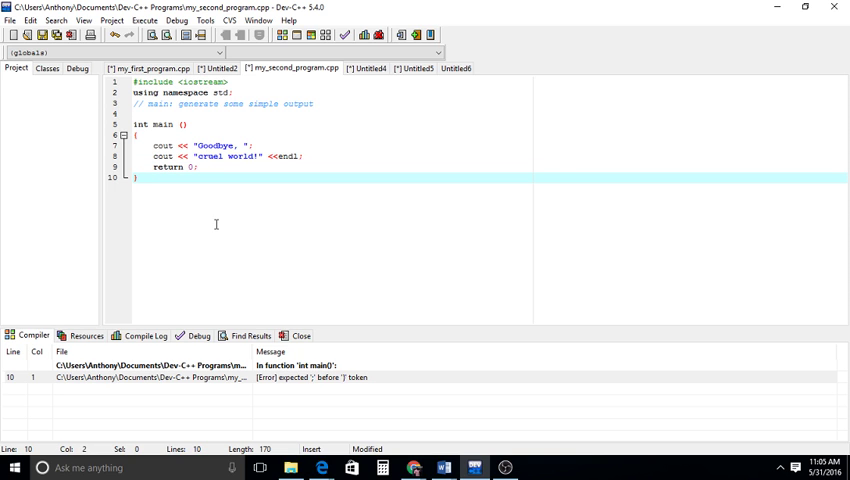
Compile and run my_second_program.cpp, comparing its 'Goodbye, cruel world!' output with the code
key(F9)
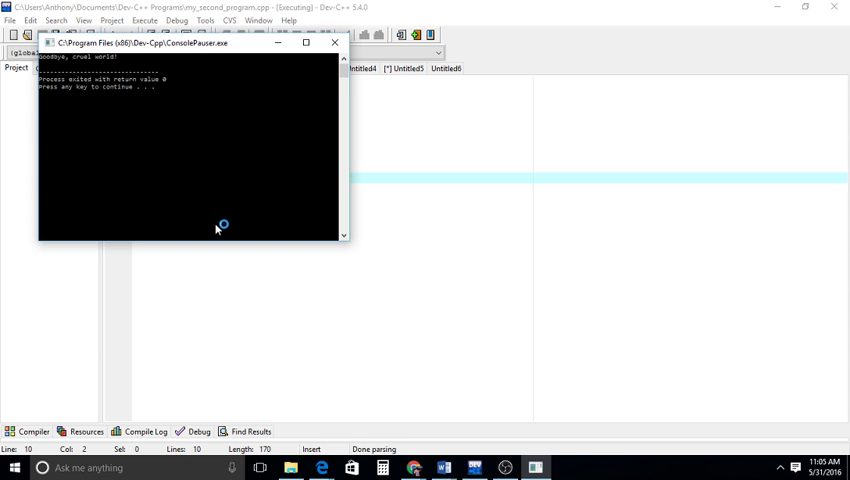
mouse_move(238, 46)
mouse_down()
mouse_move(323, 185)
mouse_move(339, 177)
mouse_up()
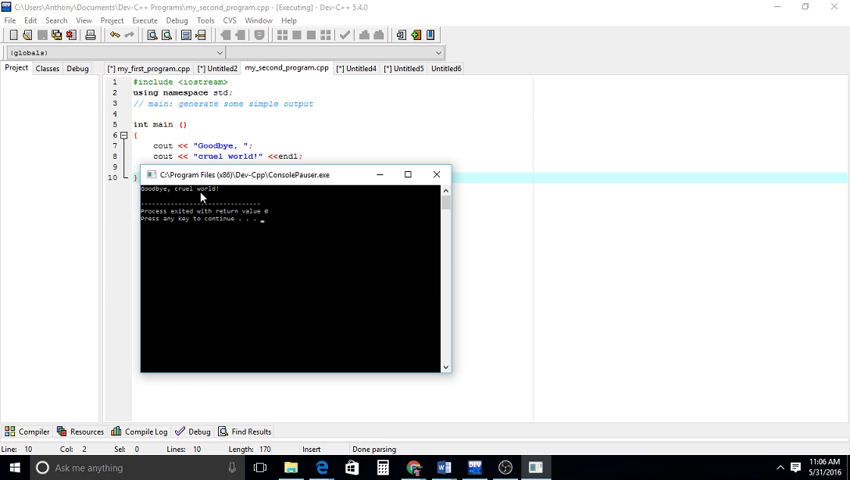
click(237, 146)
drag(237, 146, 243, 146)
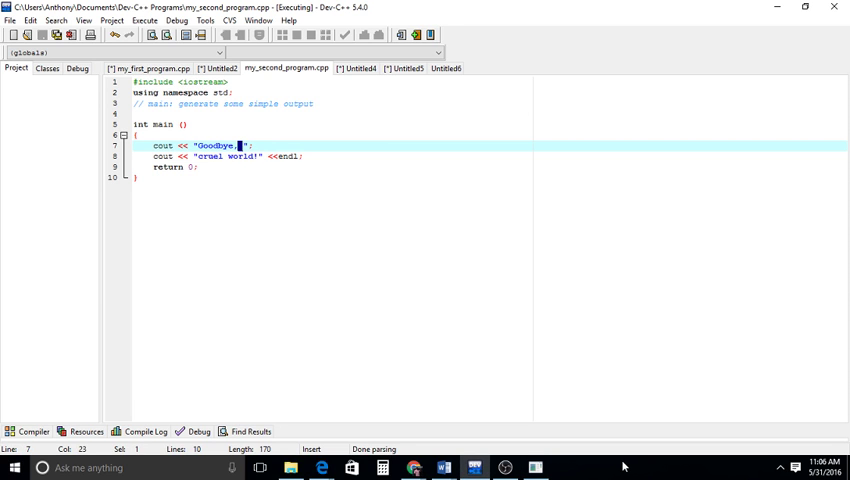
click(537, 468)
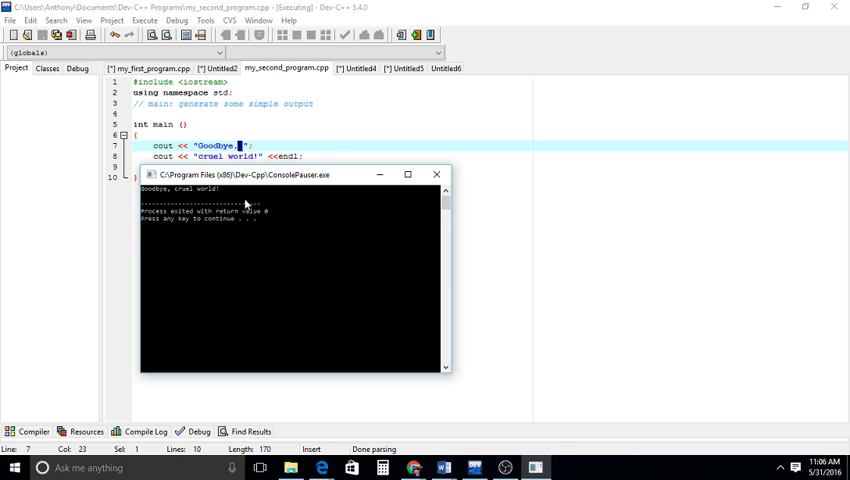
click(441, 178)
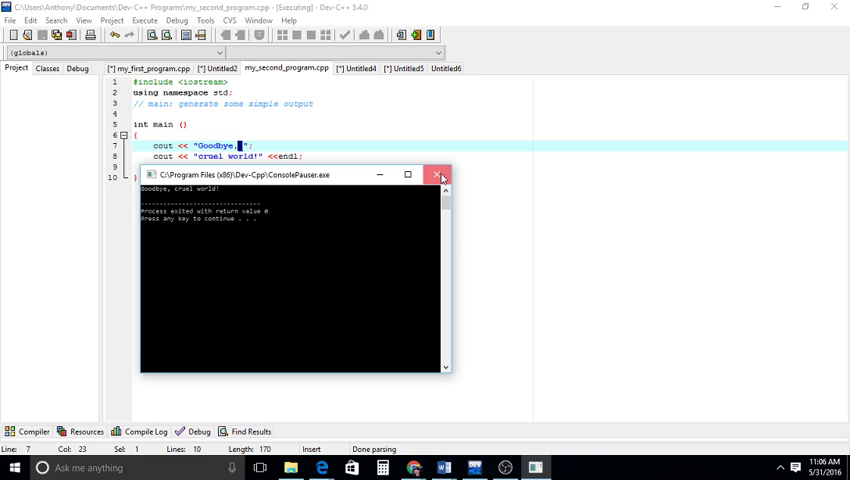
Close the ConsolePauser output window
click(350, 70)
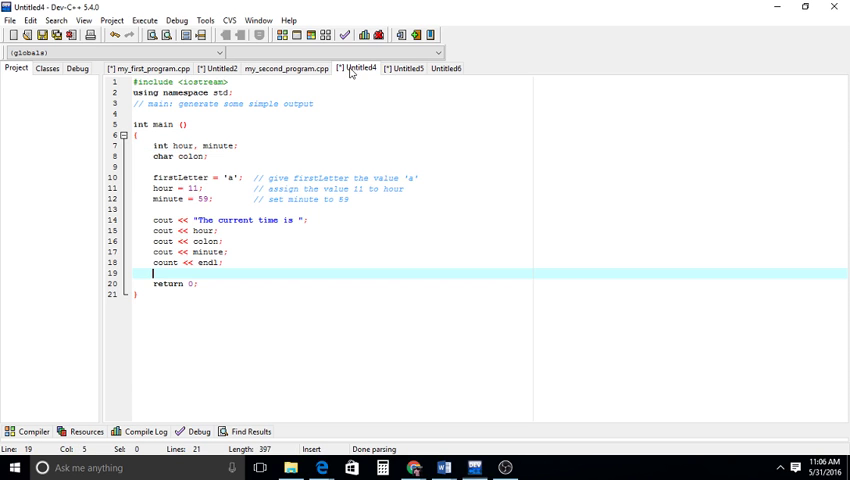